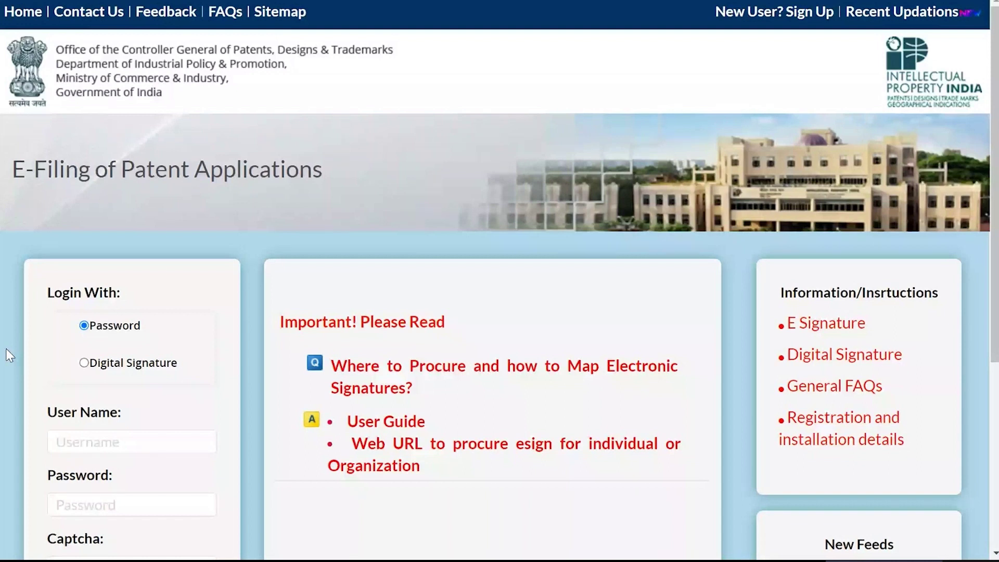
- Open the New User Registration Form from the bottom of the login page
{"action": "scroll", "coordinate": [8, 355], "scroll_direction": "down", "scroll_amount": 5}
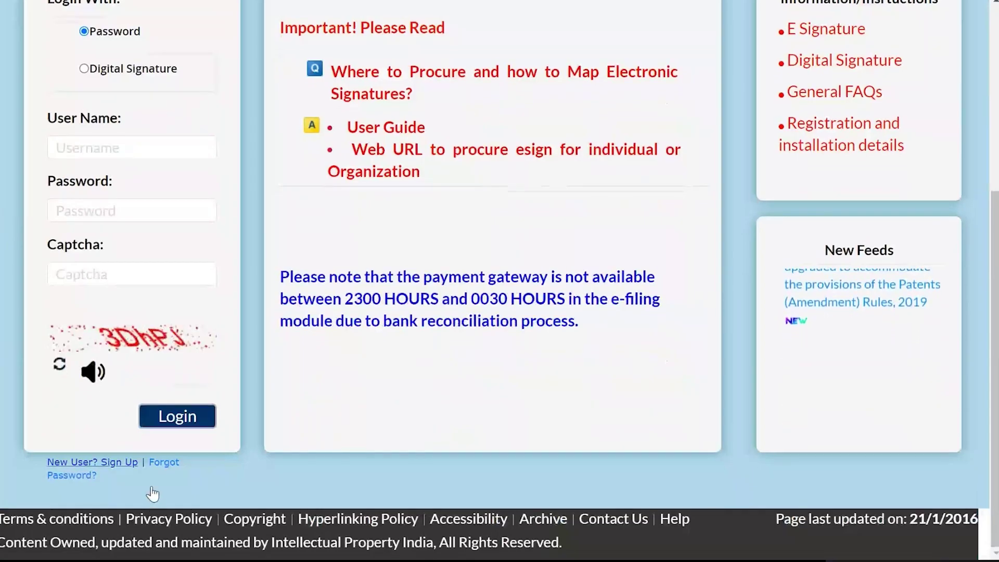
{"action": "left_click", "coordinate": [152, 492]}
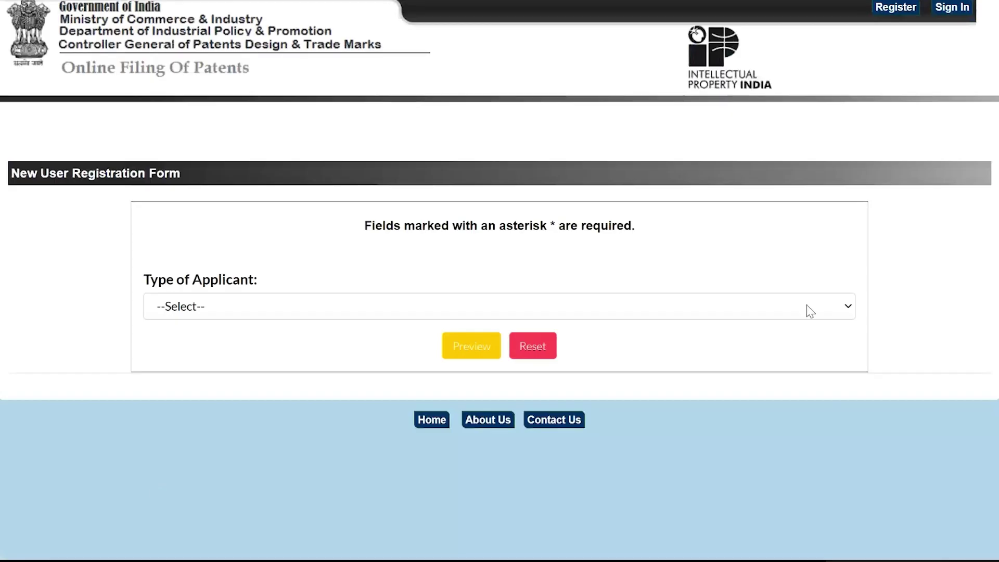
- Choose Natural Person and Electronic Signature, then follow the e-Mudhra eSign procurement link
{"action": "left_click", "coordinate": [810, 311]}
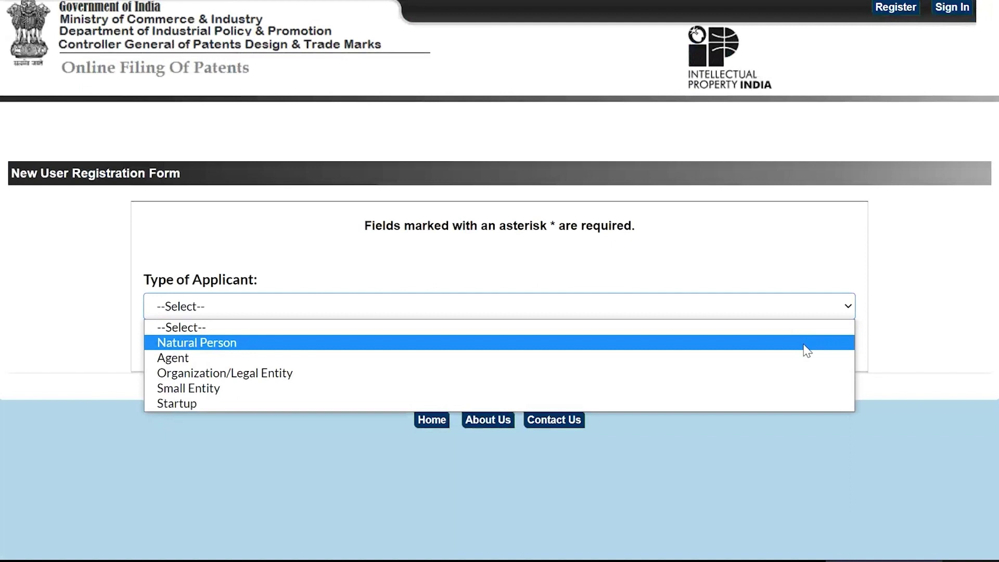
{"action": "left_click", "coordinate": [806, 344]}
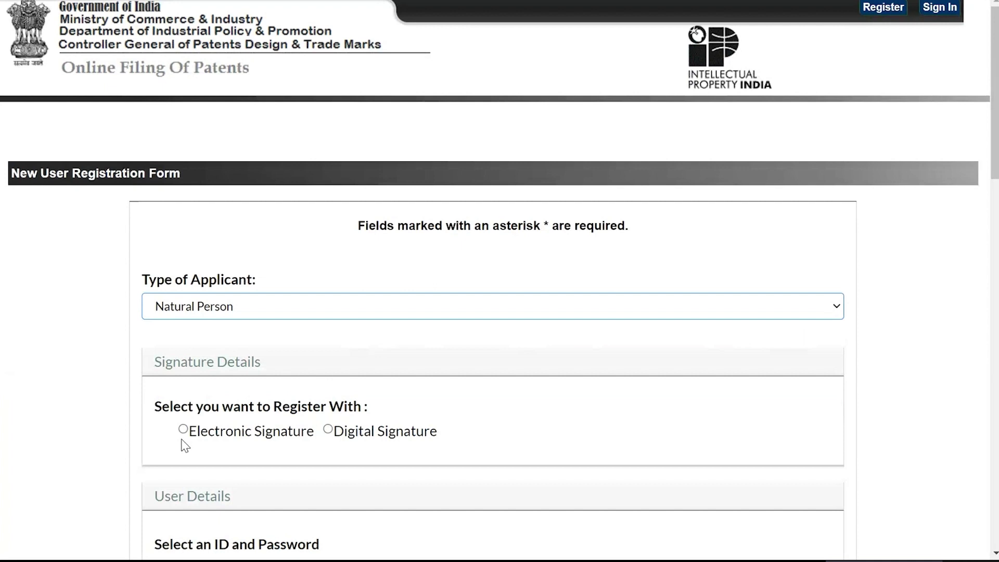
{"action": "left_click", "coordinate": [182, 429]}
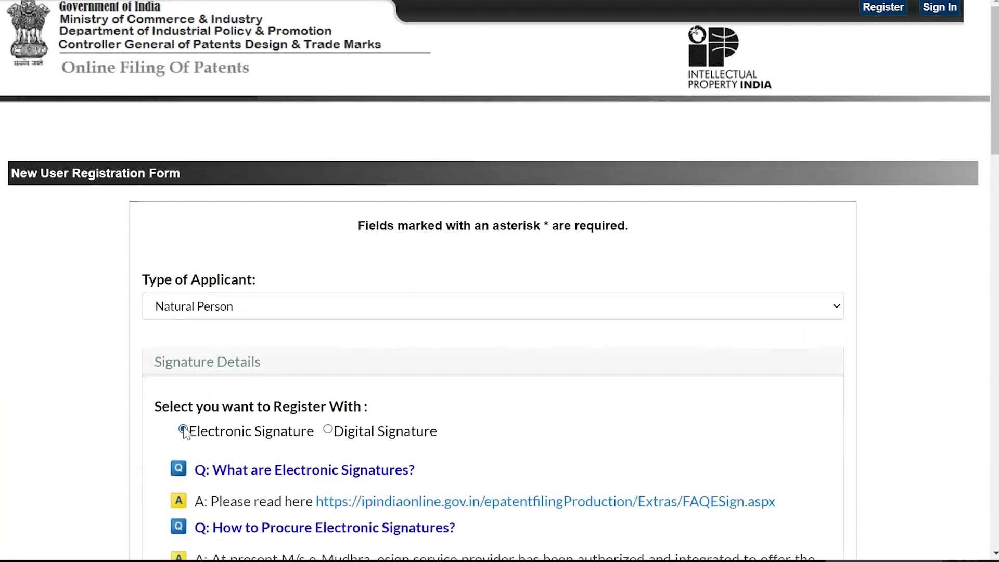
{"action": "scroll", "coordinate": [185, 431], "scroll_direction": "down", "scroll_amount": 3}
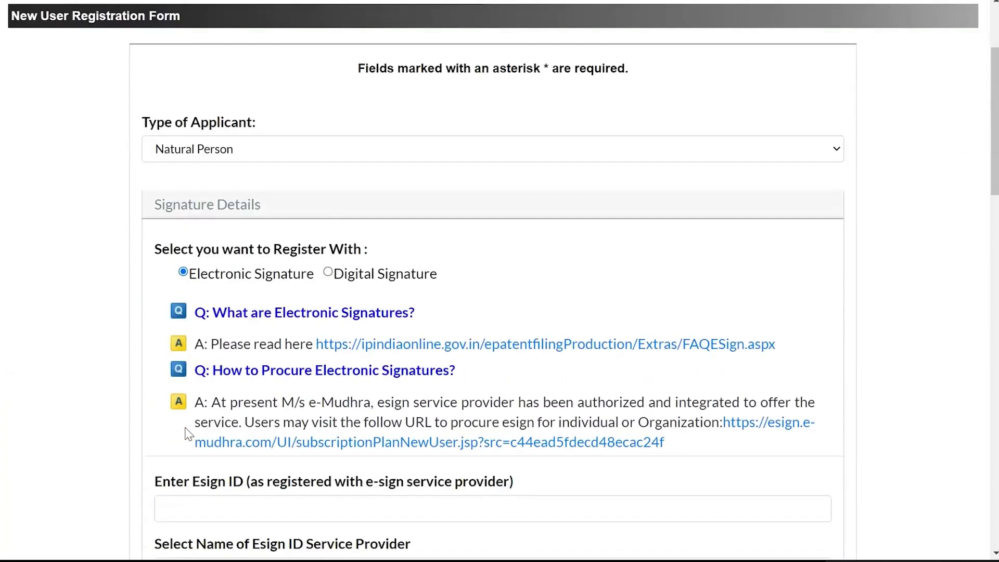
{"action": "left_click", "coordinate": [308, 443]}
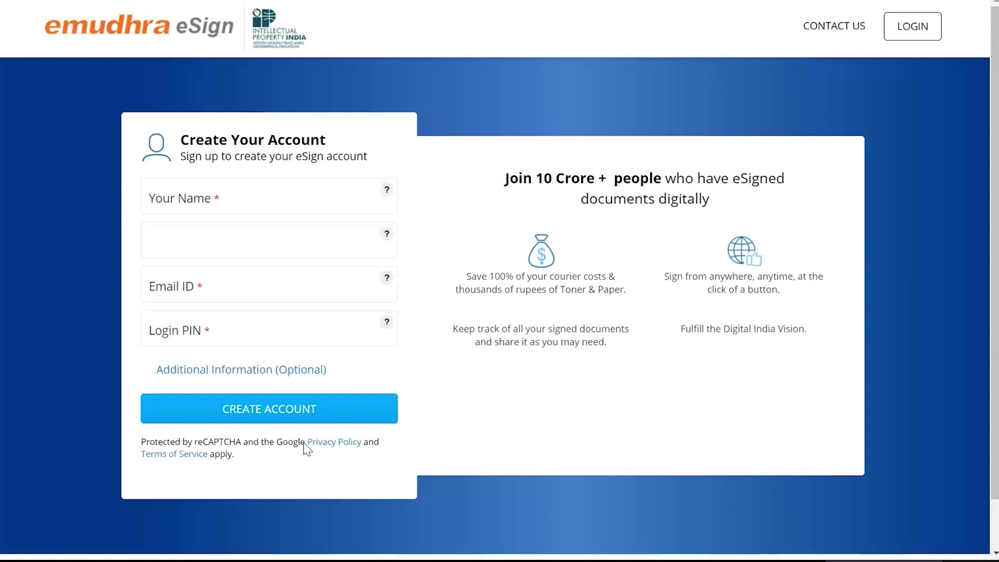
- Enter the account holder's name, mobile number and e-mail address in the sign-up form
{"action": "left_click", "coordinate": [267, 201]}
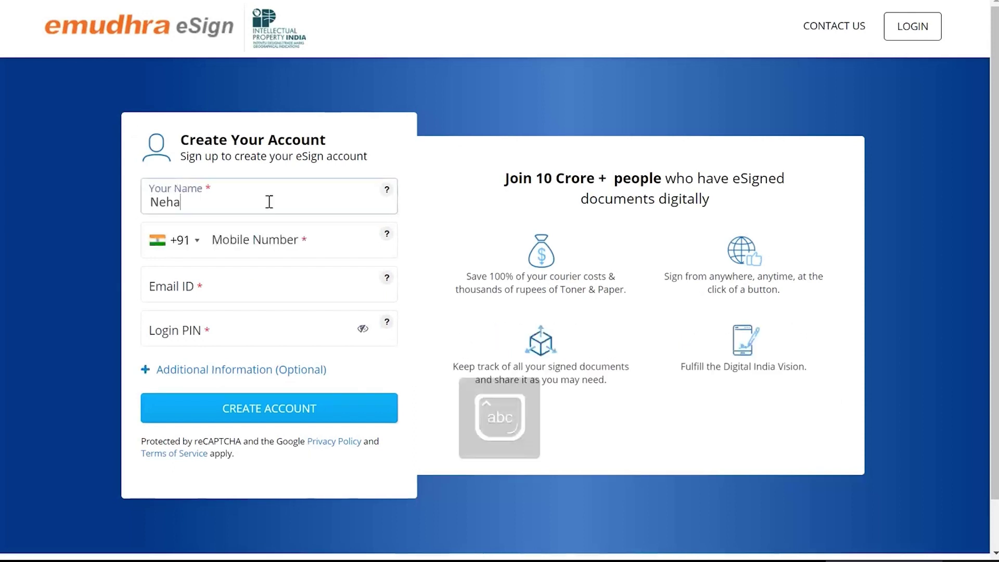
{"action": "key", "text": "Tab"}
{"action": "type", "text": "9999999999"}
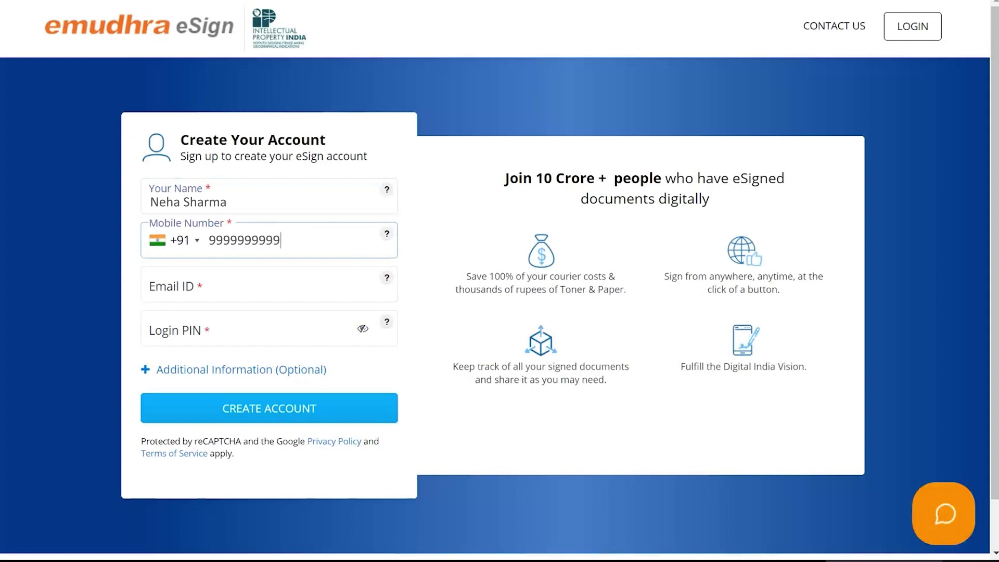
{"action": "key", "text": "Tab"}
- Set a login PIN, create the account, and enter the mobile verification code
{"action": "left_click", "coordinate": [243, 332]}
{"action": "type", "text": "123456"}
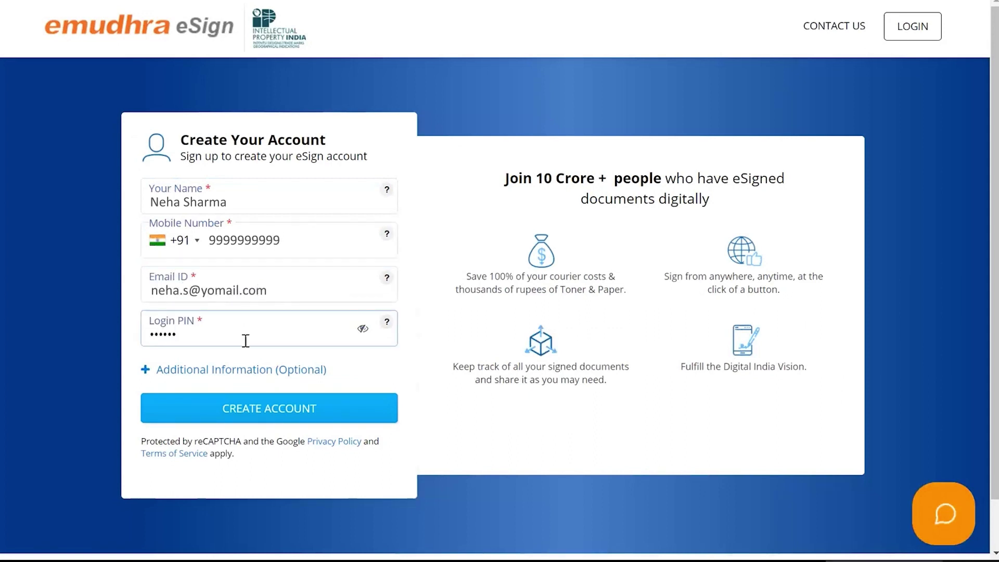
{"action": "left_click", "coordinate": [254, 402]}
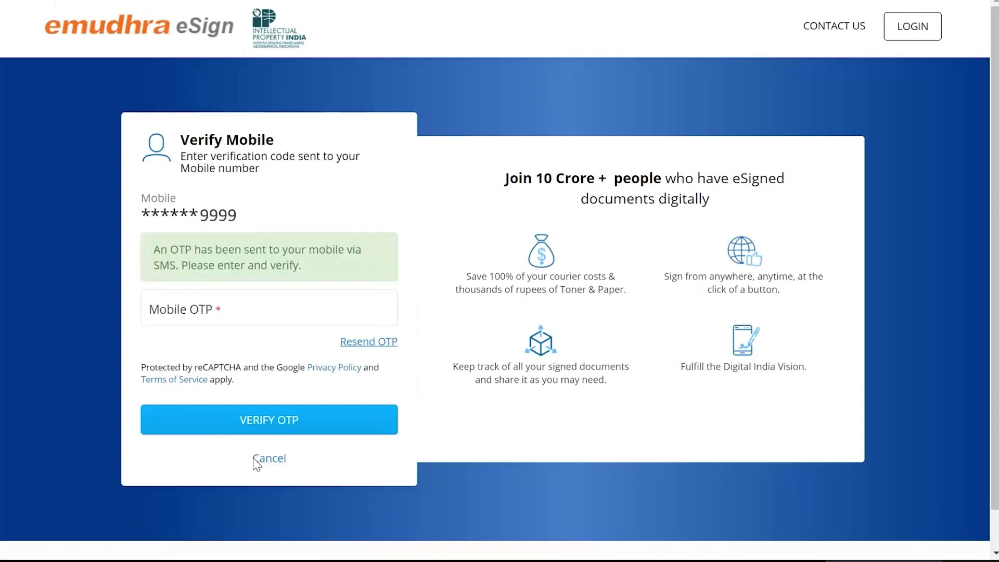
{"action": "left_click", "coordinate": [212, 306]}
{"action": "type", "text": "1234"}
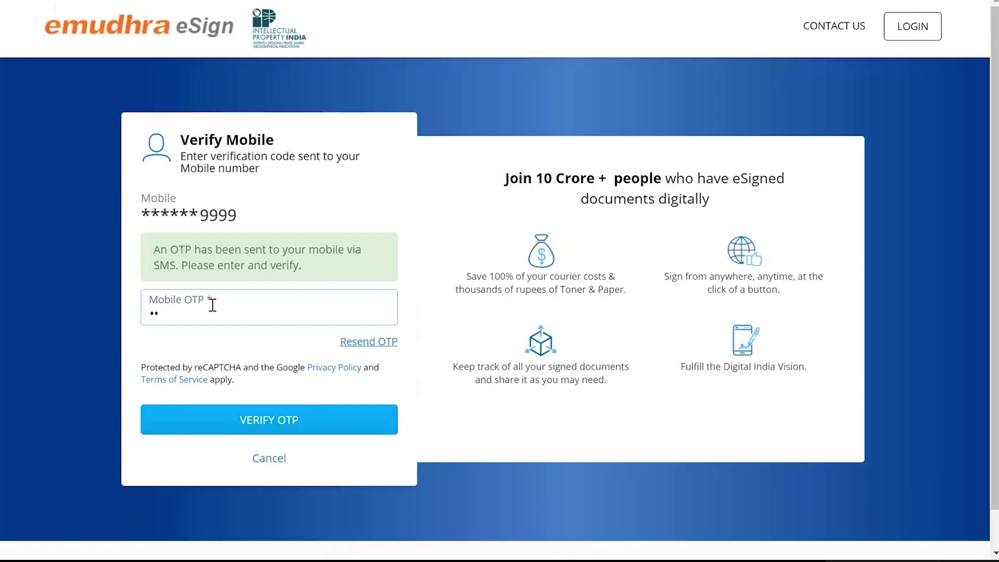
- Verify the mobile number and choose the One Year 100 Transactions plan
{"action": "left_click", "coordinate": [212, 432]}
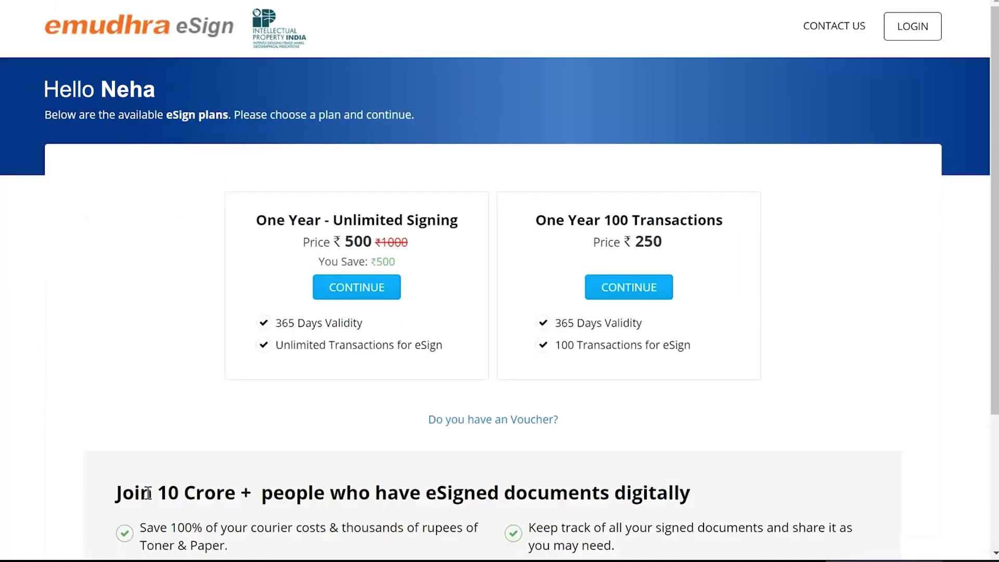
{"action": "scroll", "coordinate": [148, 493], "scroll_direction": "down", "scroll_amount": 1}
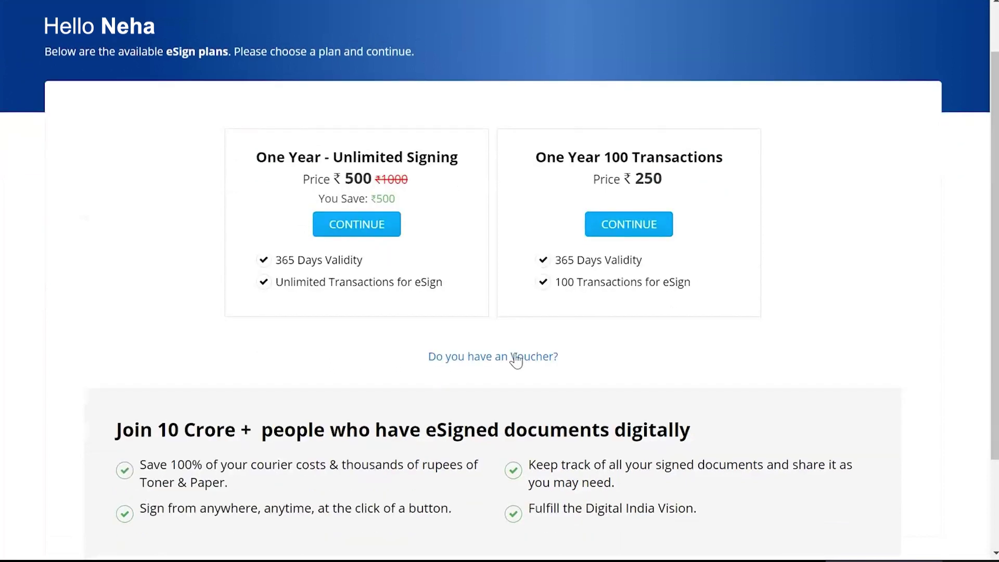
{"action": "left_click", "coordinate": [649, 237]}
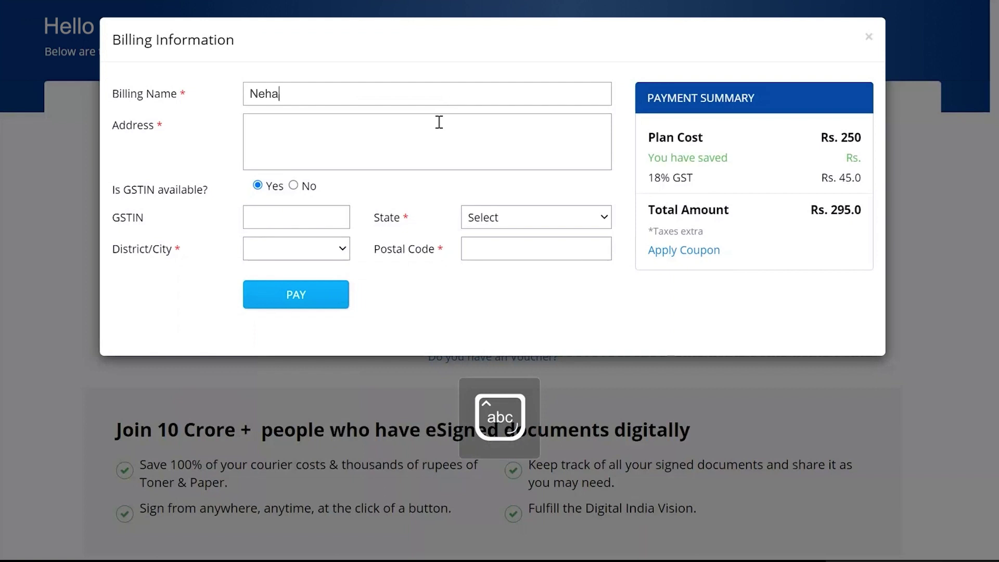
- Fill in the billing name, address, postal code and city, then proceed to payment
{"action": "left_click", "coordinate": [436, 125]}
{"action": "left_click", "coordinate": [293, 186]}
{"action": "left_click", "coordinate": [495, 249]}
{"action": "type", "text": "560076"}
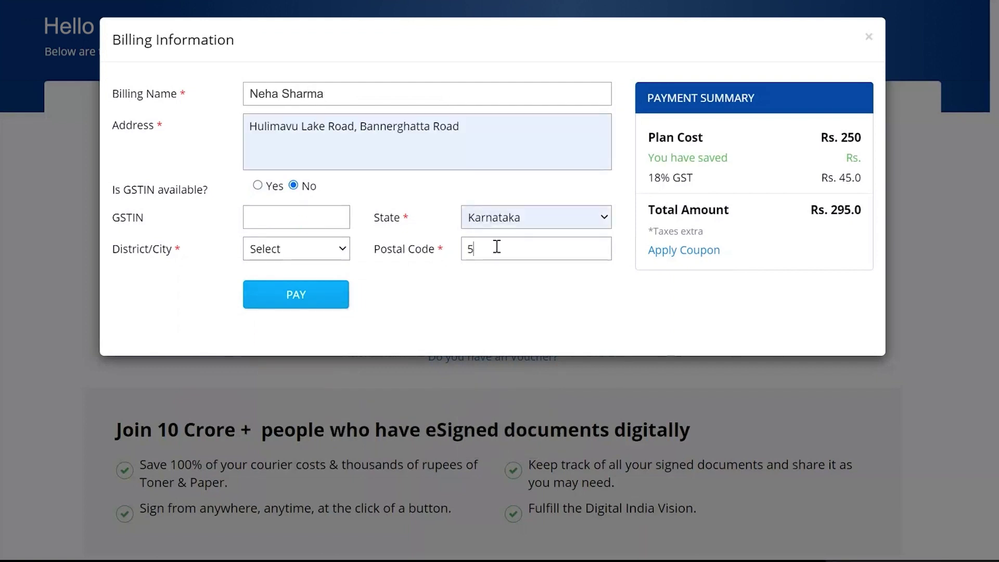
{"action": "left_click", "coordinate": [328, 248]}
{"action": "left_click", "coordinate": [311, 376]}
{"action": "left_click", "coordinate": [303, 296]}
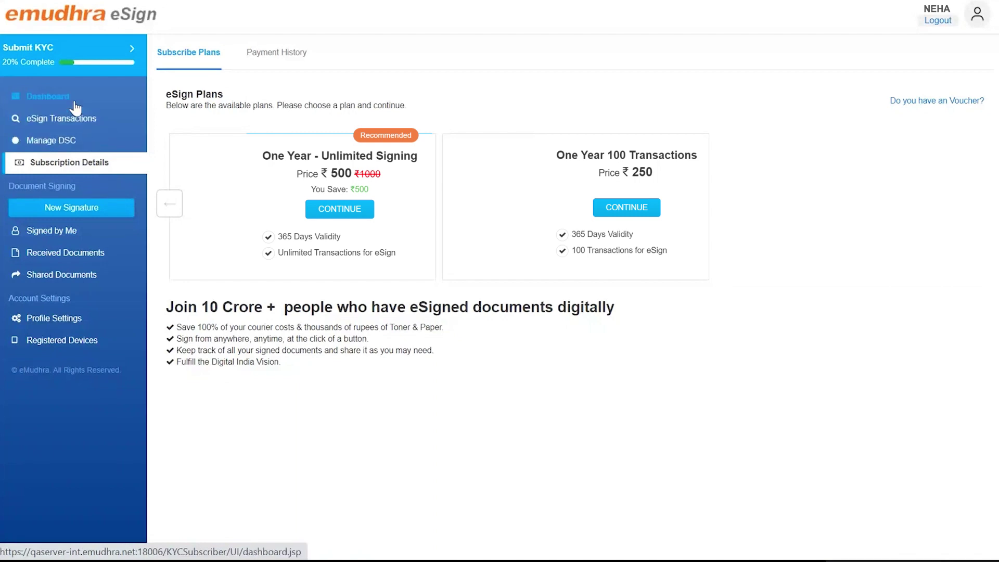
- Open the KYC form from the dashboard and switch the KYC mode to Aadhaar
{"action": "left_click", "coordinate": [73, 98]}
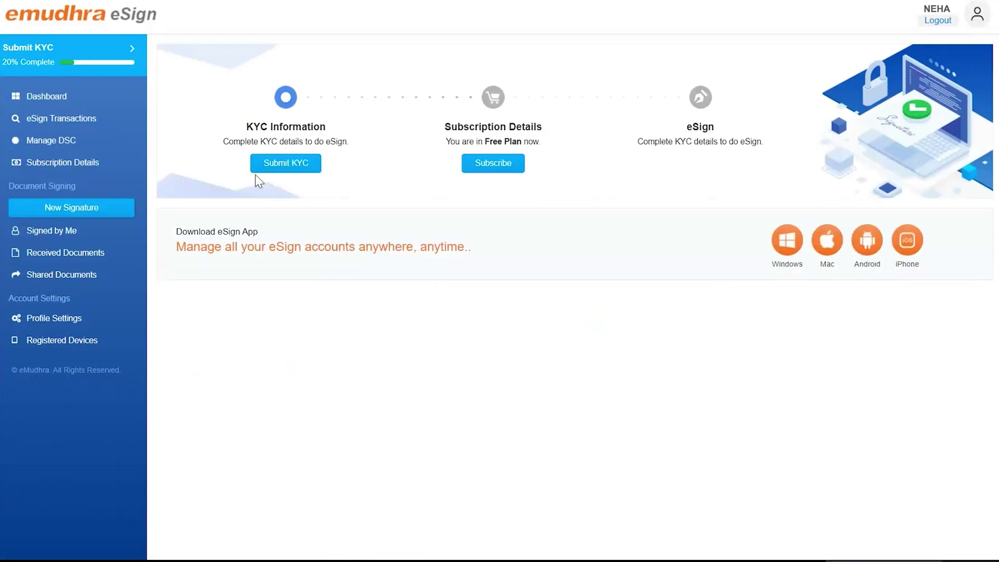
{"action": "left_click", "coordinate": [285, 165]}
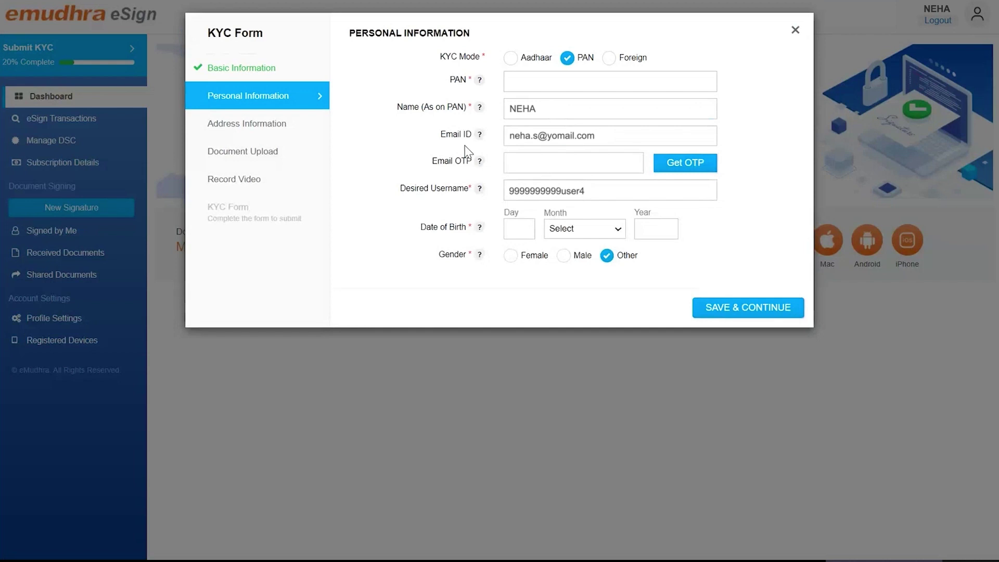
{"action": "left_click", "coordinate": [510, 59]}
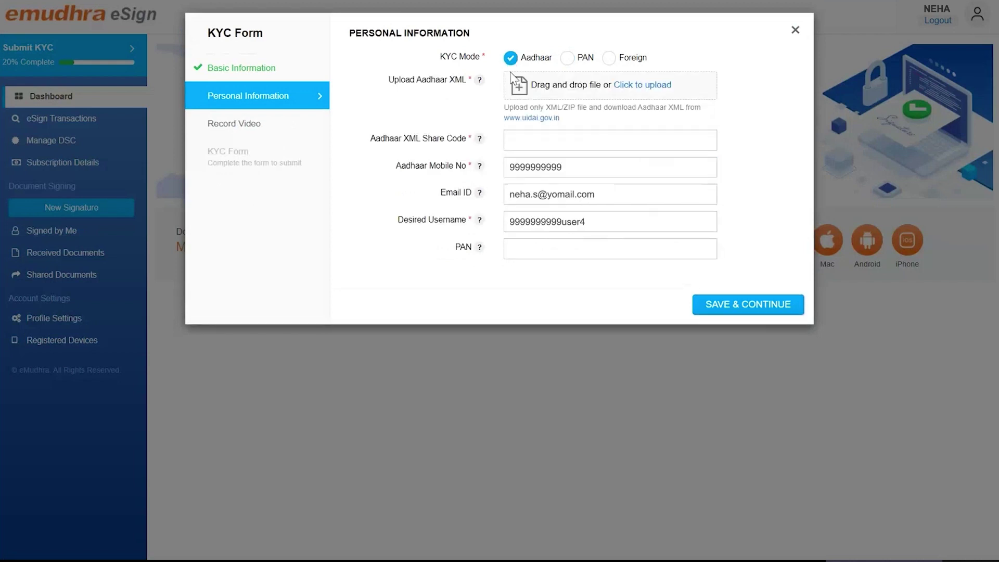
- Upload the offline Aadhaar zip file and enter the Aadhaar XML share code
{"action": "left_click", "coordinate": [648, 97]}
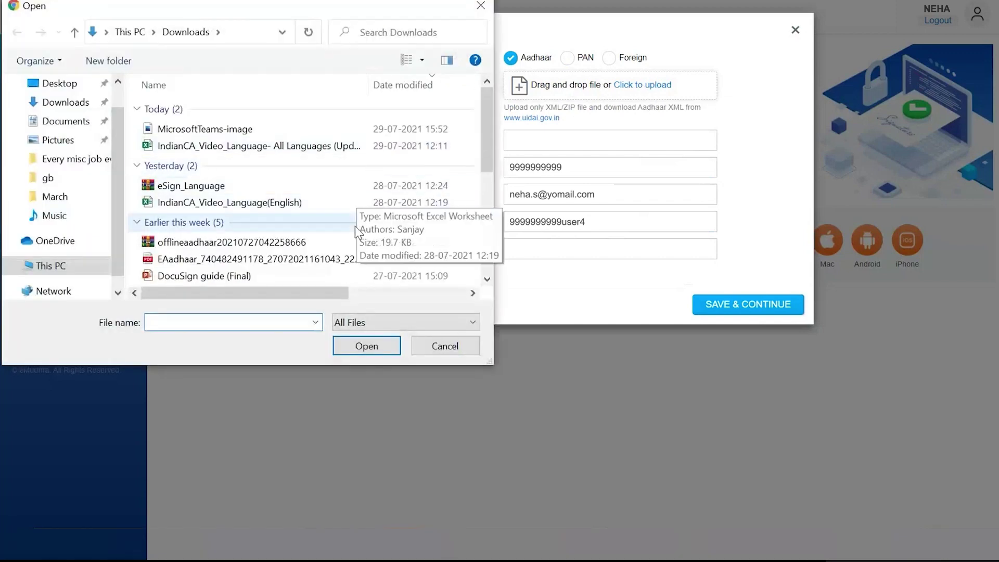
{"action": "left_click", "coordinate": [355, 242]}
{"action": "left_click", "coordinate": [358, 343]}
{"action": "left_click", "coordinate": [526, 141]}
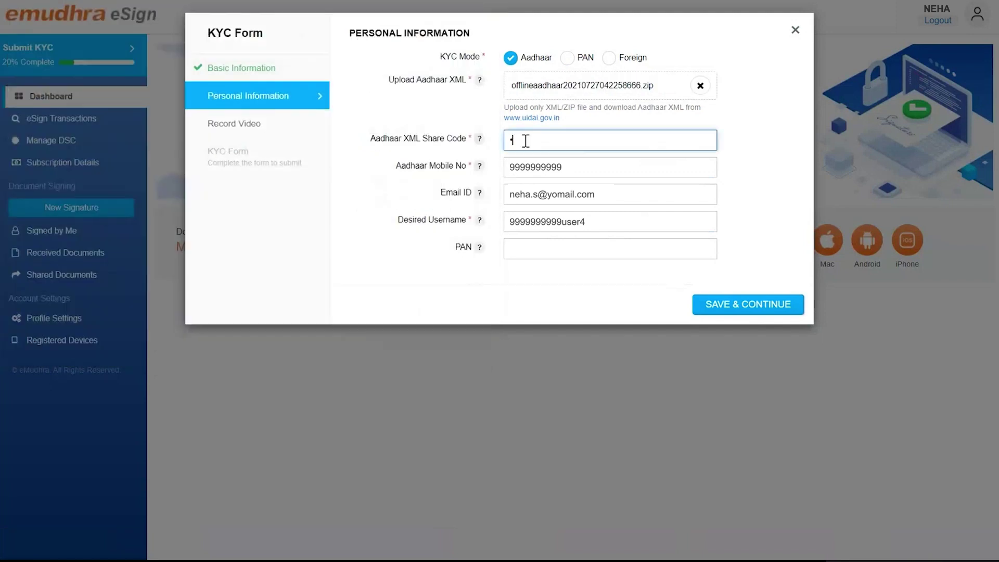
{"action": "type", "text": "1234"}
{"action": "left_click", "coordinate": [601, 222]}
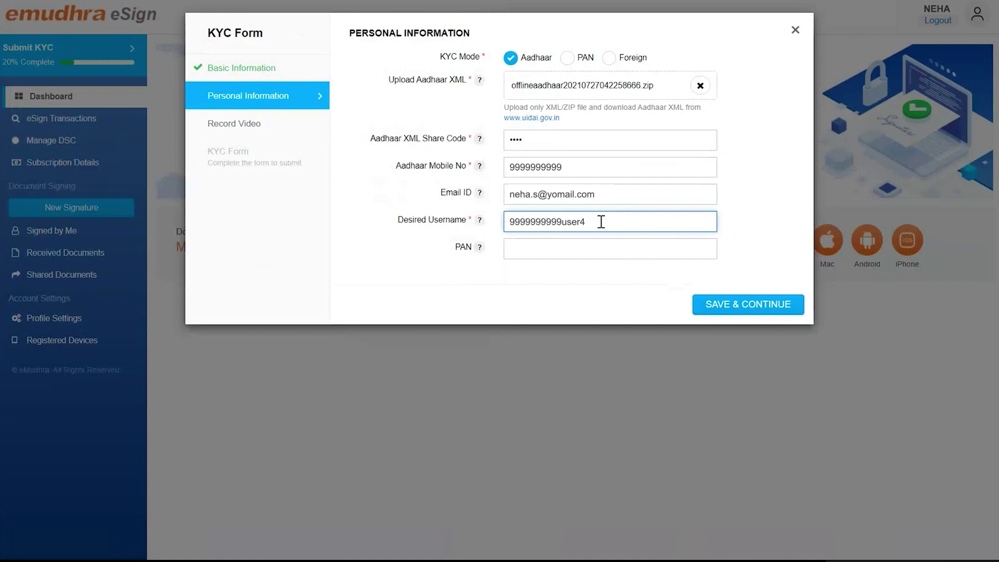
- Switch KYC to PAN mode and enter the PAN number, date of birth and Female gender
{"action": "left_click", "coordinate": [571, 60]}
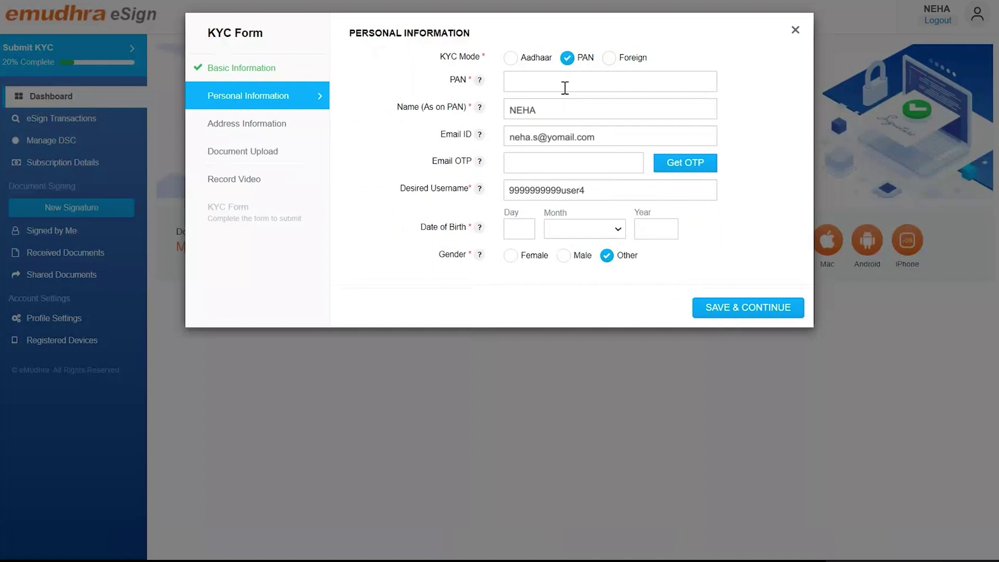
{"action": "left_click", "coordinate": [564, 88]}
{"action": "type", "text": "XXXPX1234X"}
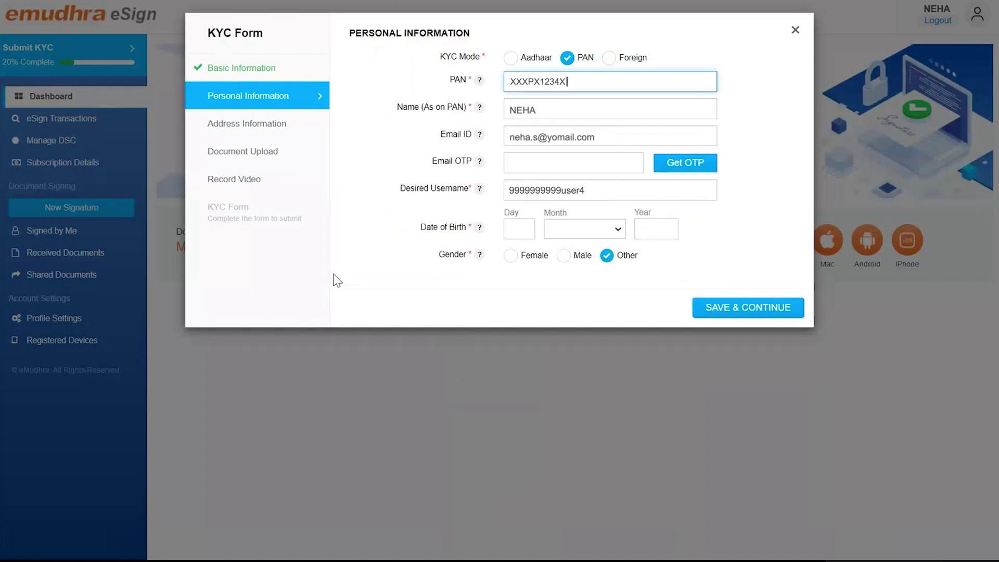
{"action": "left_click", "coordinate": [513, 227]}
{"action": "left_click", "coordinate": [517, 259]}
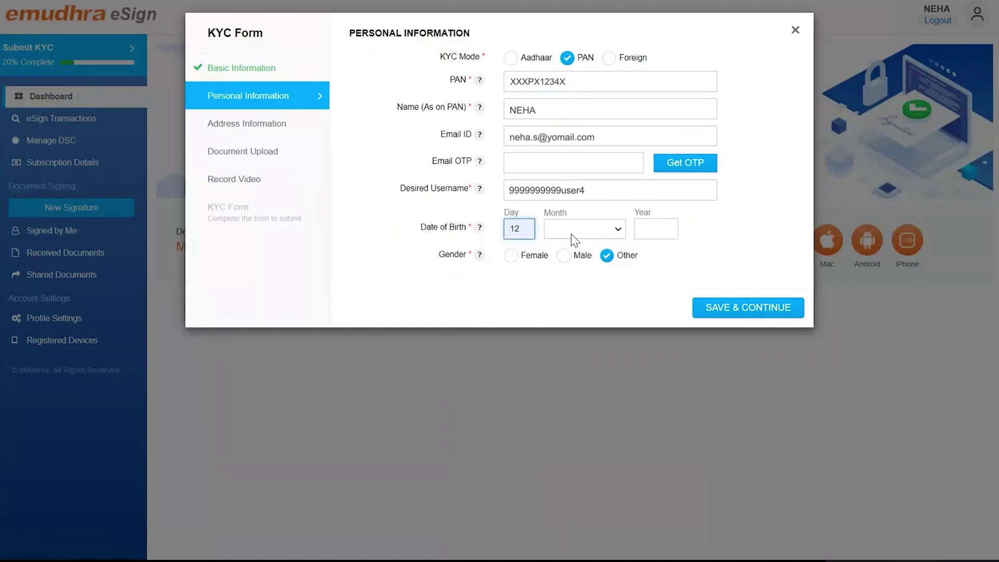
{"action": "left_click", "coordinate": [536, 256]}
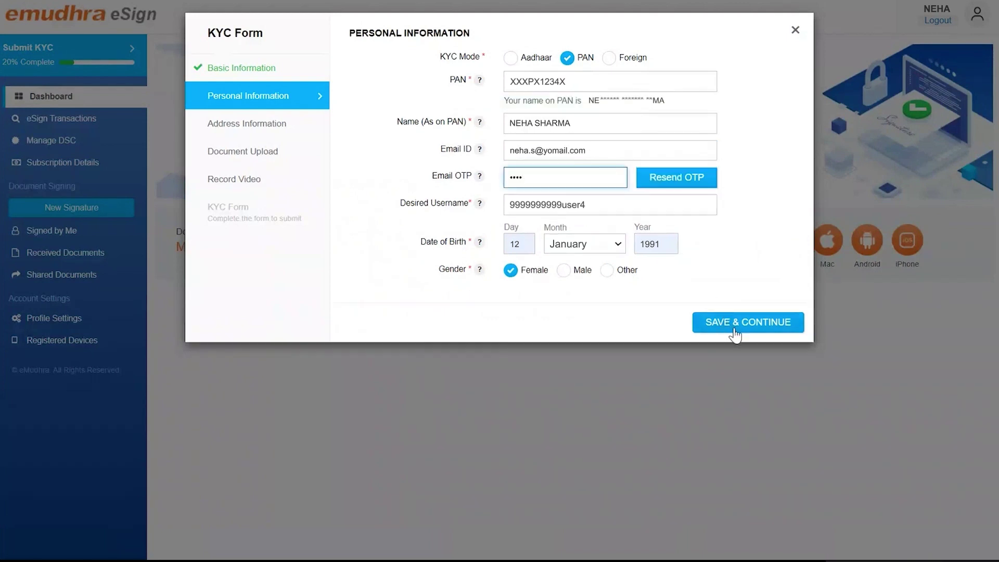
- Save personal information, then fill and save the address, district and postal code
{"action": "left_click", "coordinate": [735, 329]}
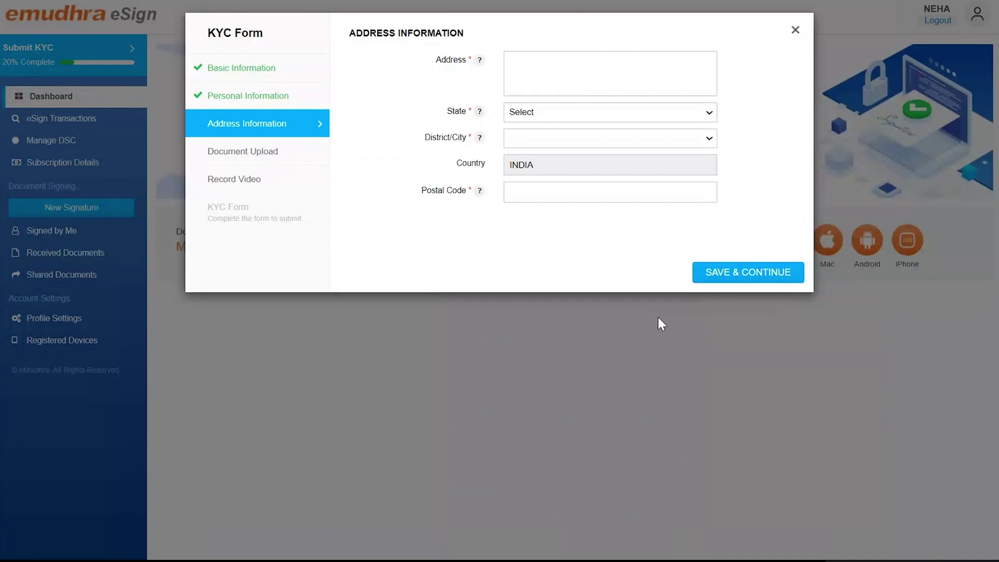
{"action": "left_click", "coordinate": [626, 78]}
{"action": "left_click", "coordinate": [622, 112]}
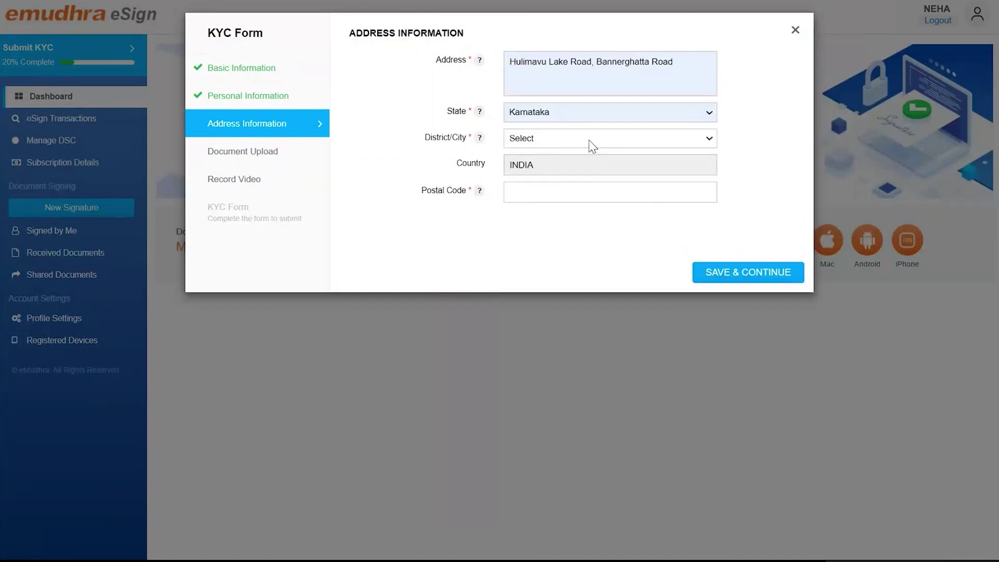
{"action": "left_click", "coordinate": [593, 138]}
{"action": "left_click", "coordinate": [572, 232]}
{"action": "left_click", "coordinate": [570, 194]}
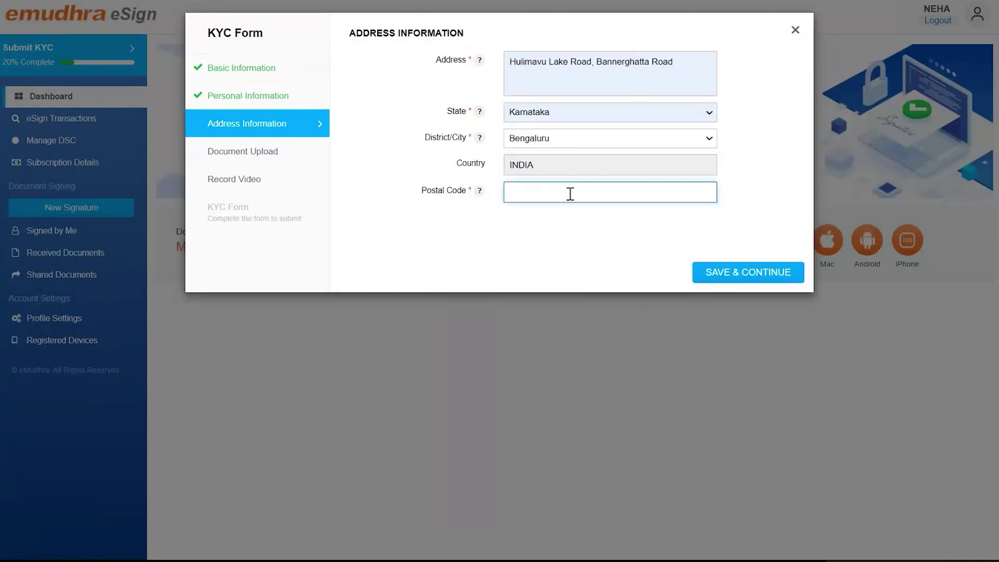
{"action": "type", "text": "560076"}
{"action": "left_click", "coordinate": [735, 274]}
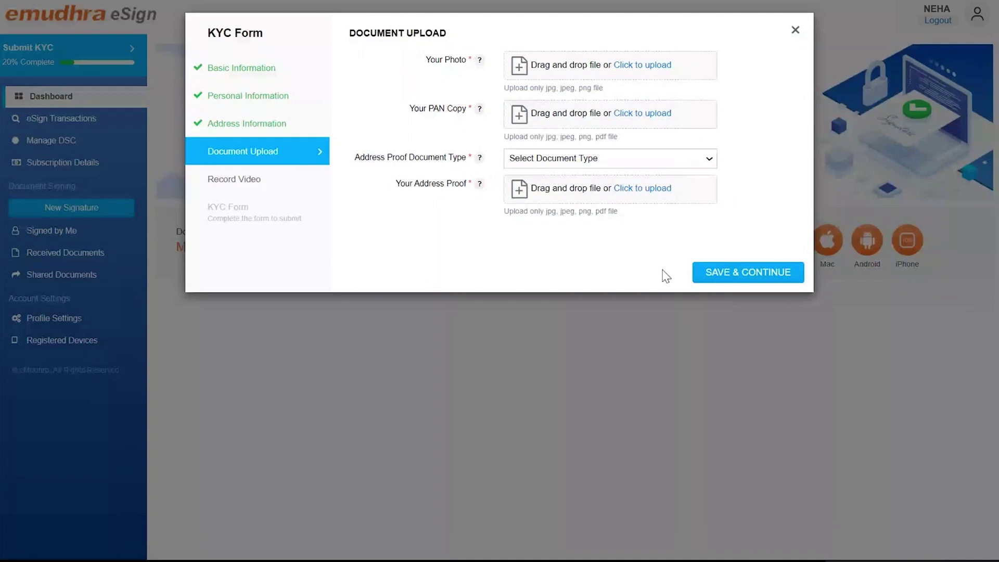
- Upload the MicrosoftTeams-image file as both Your Photo and the PAN copy
{"action": "left_click", "coordinate": [643, 65]}
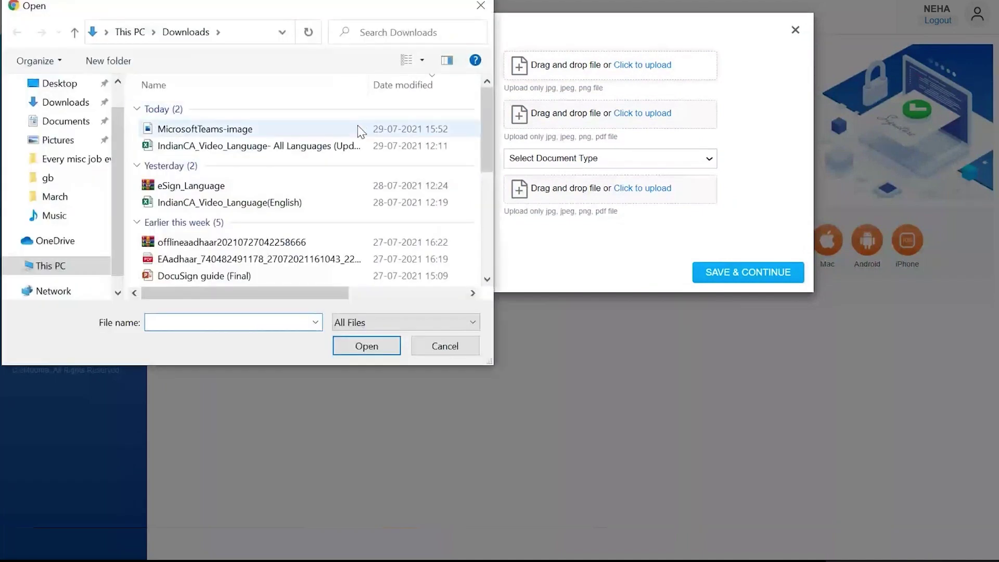
{"action": "left_click", "coordinate": [362, 130]}
{"action": "left_click", "coordinate": [369, 347]}
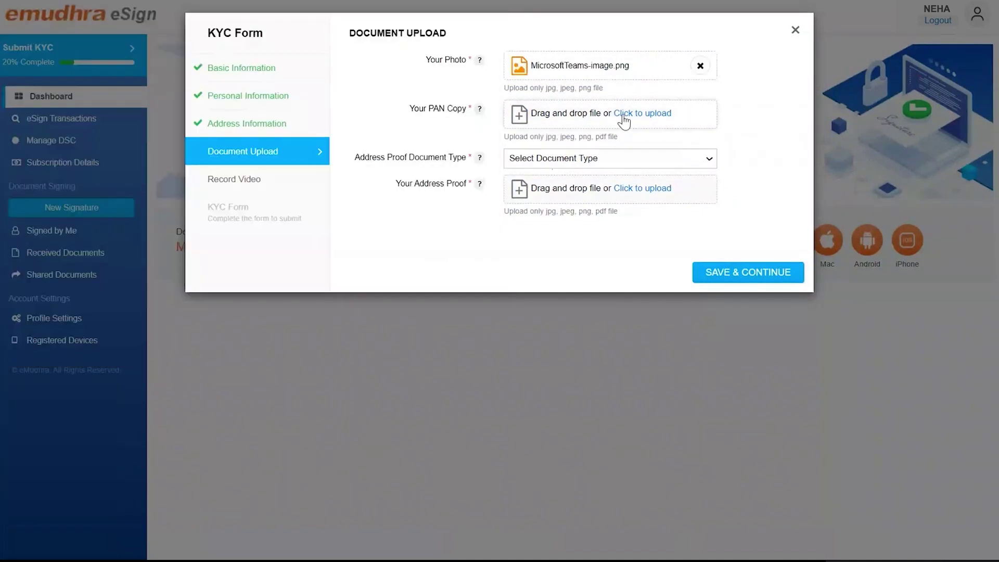
{"action": "left_click", "coordinate": [640, 114]}
{"action": "left_click", "coordinate": [271, 129]}
{"action": "left_click", "coordinate": [370, 347]}
- Set Aadhaar as the address proof type and upload its file
{"action": "left_click", "coordinate": [609, 158]}
{"action": "left_click", "coordinate": [526, 179]}
{"action": "left_click", "coordinate": [642, 188]}
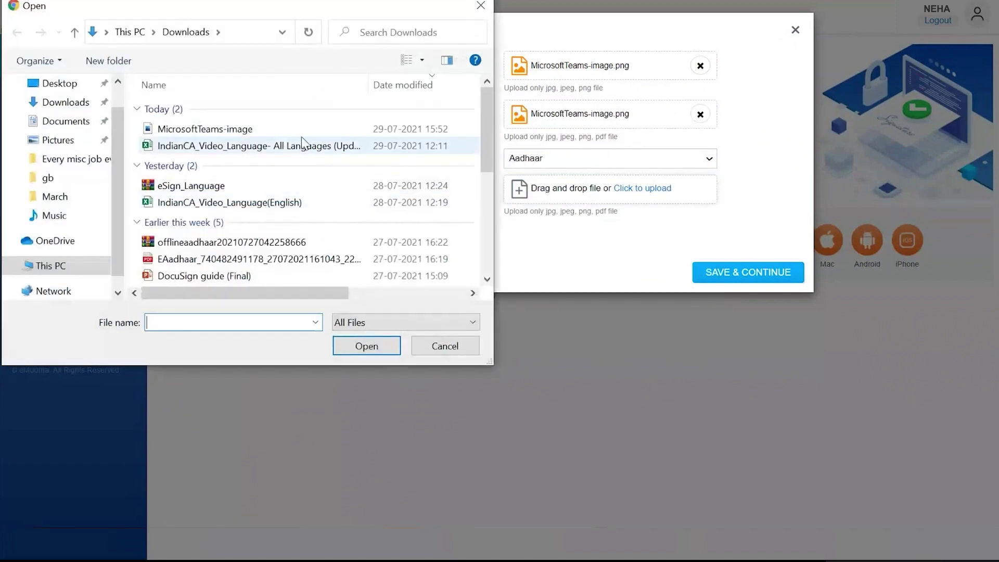
{"action": "left_click", "coordinate": [271, 129]}
{"action": "left_click", "coordinate": [370, 347]}
- Save the documents, then start and stop recording the KYC verification video
{"action": "left_click", "coordinate": [735, 281]}
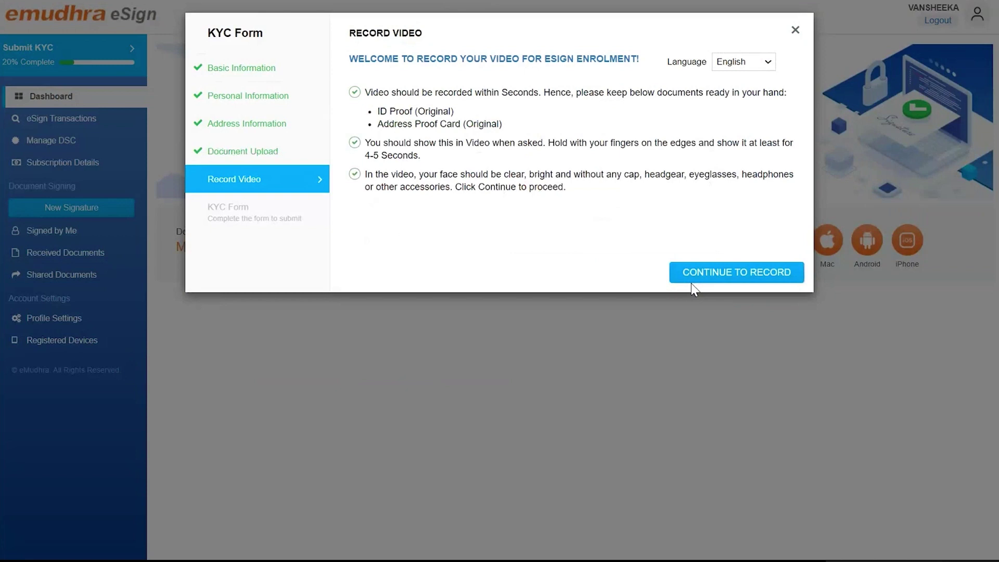
{"action": "left_click", "coordinate": [692, 281]}
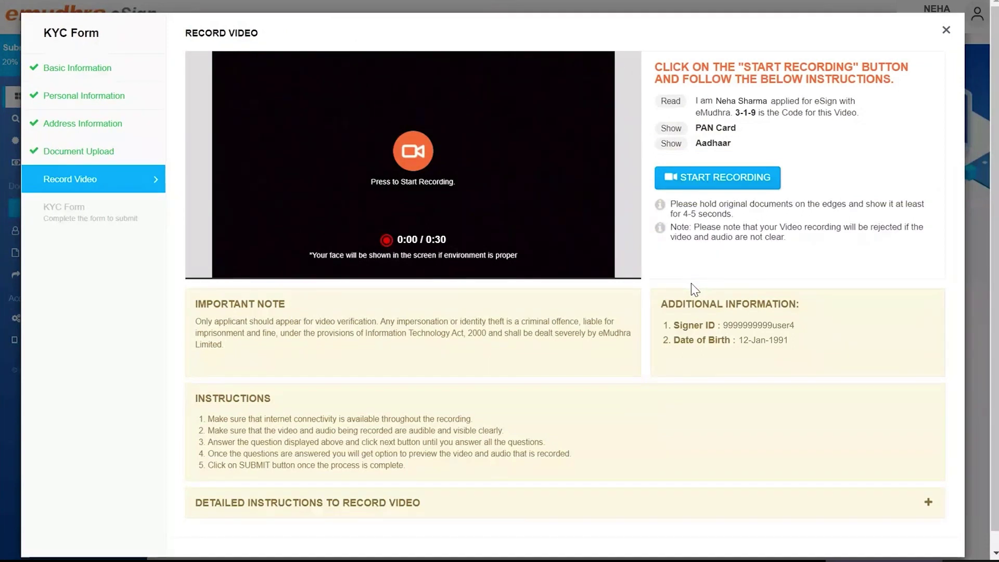
{"action": "left_click", "coordinate": [712, 178]}
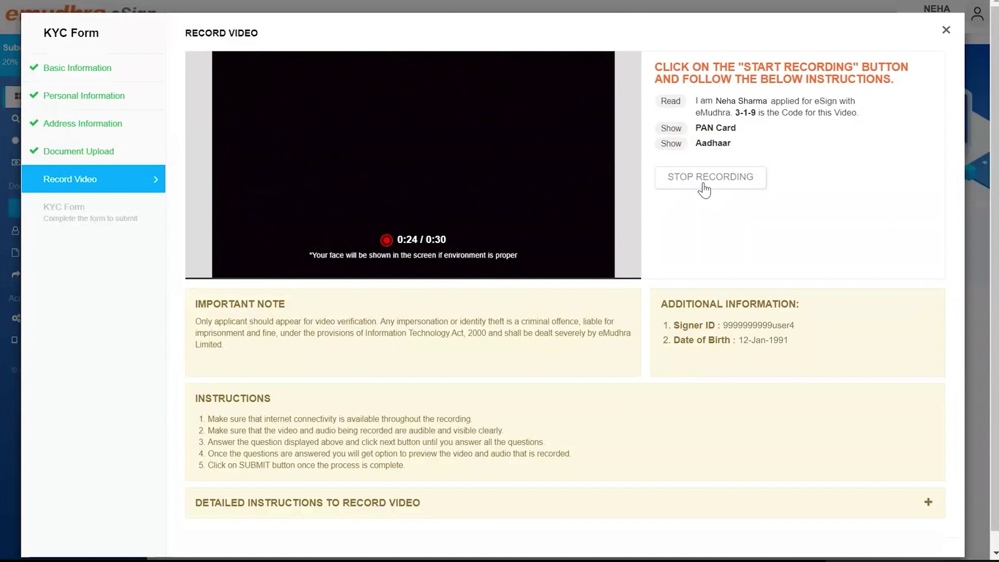
{"action": "left_click", "coordinate": [704, 188]}
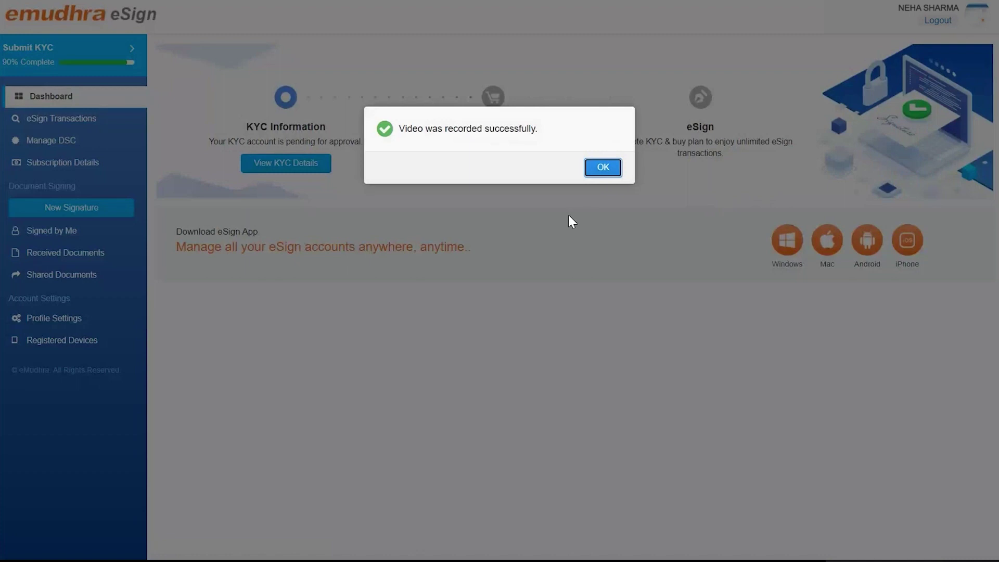
- Dismiss the 'Video was recorded successfully' confirmation to return to the dashboard
{"action": "left_click", "coordinate": [601, 168]}
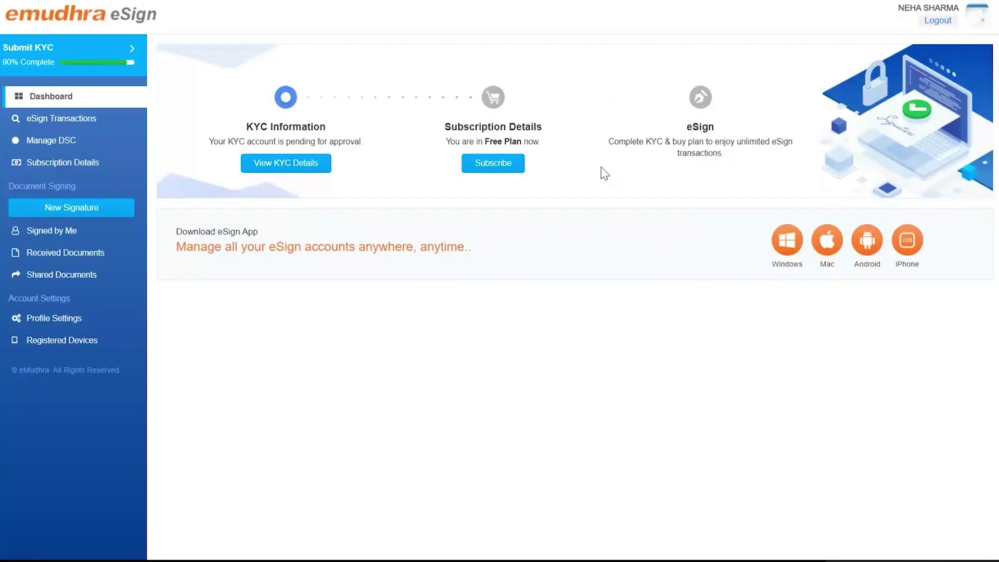